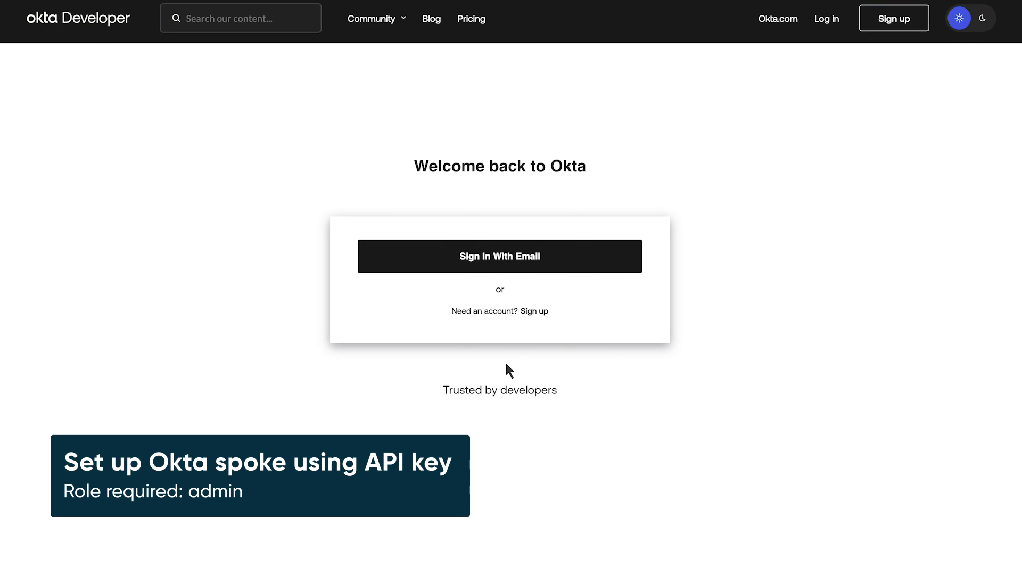
Step: Sign in to Okta and go to Security > API > Tokens
click(505, 265)
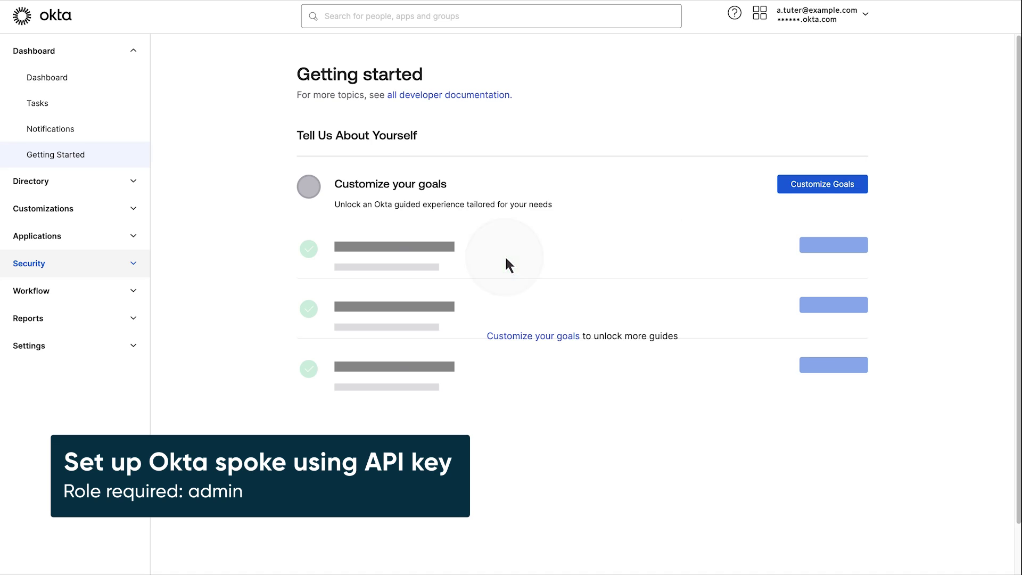
click(80, 265)
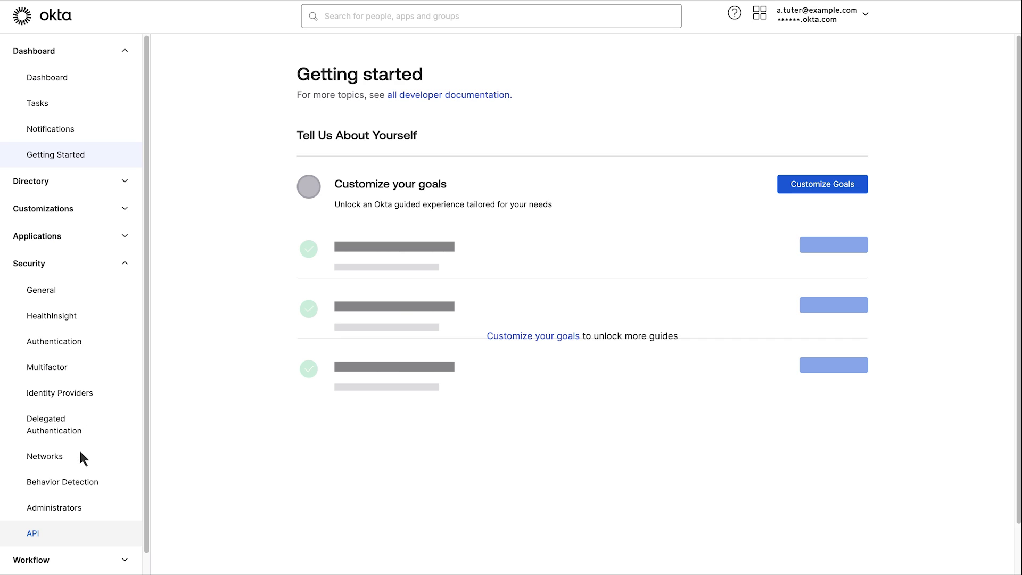
click(79, 533)
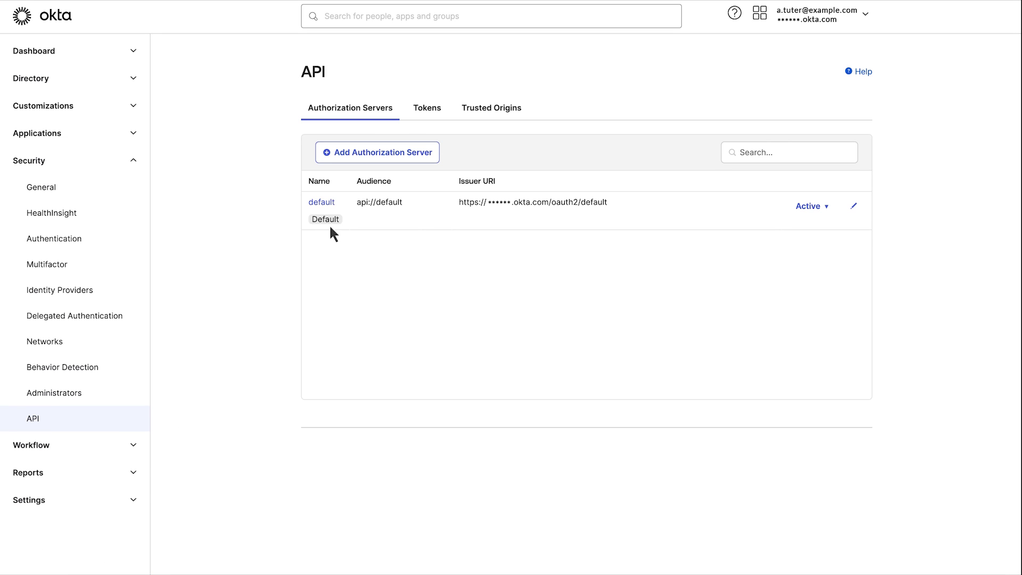
click(427, 109)
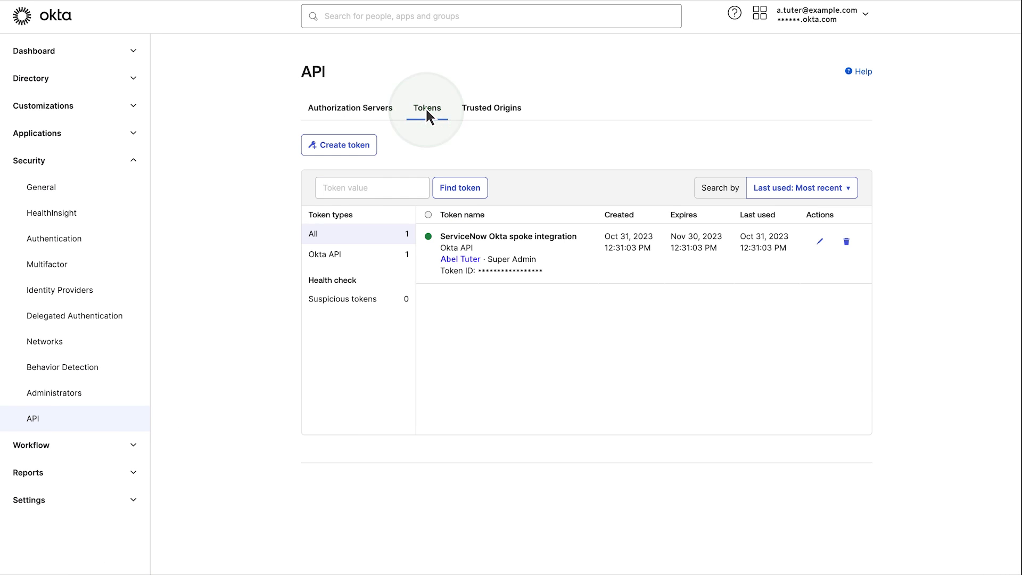
Step: Create an API token named 'Okta API token for integration' and copy its value
click(336, 149)
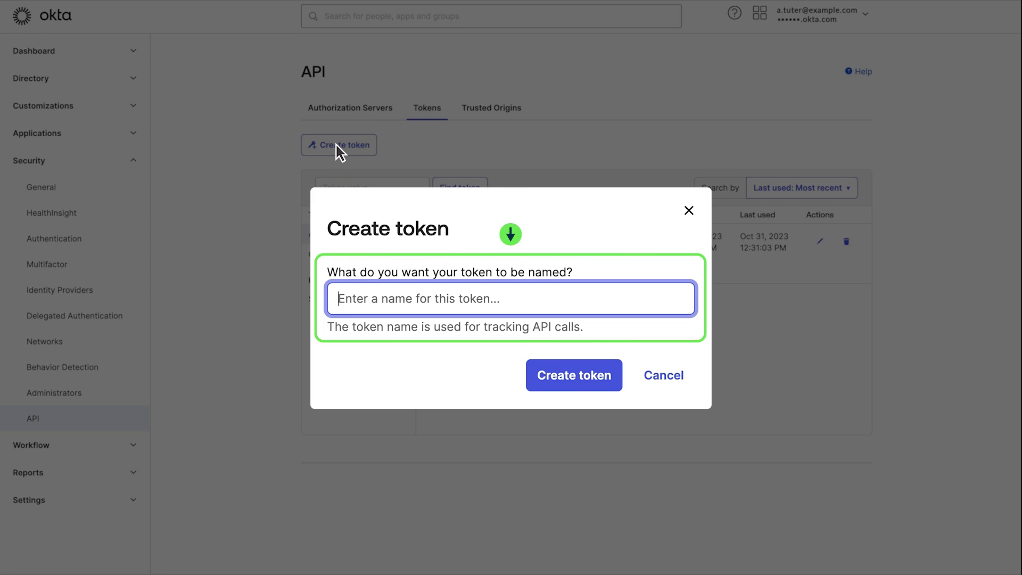
text(Okta API token for integration)
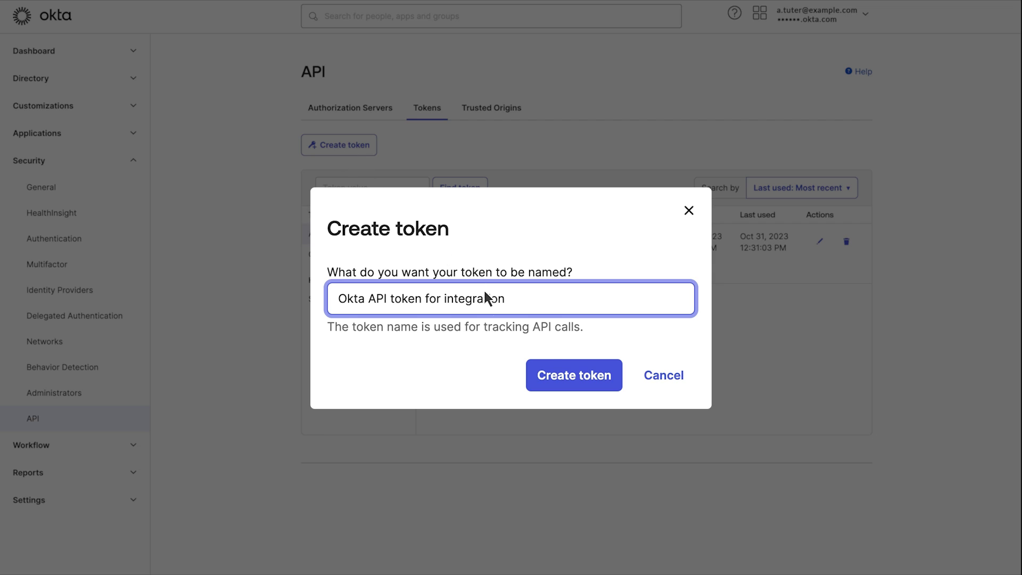
click(573, 376)
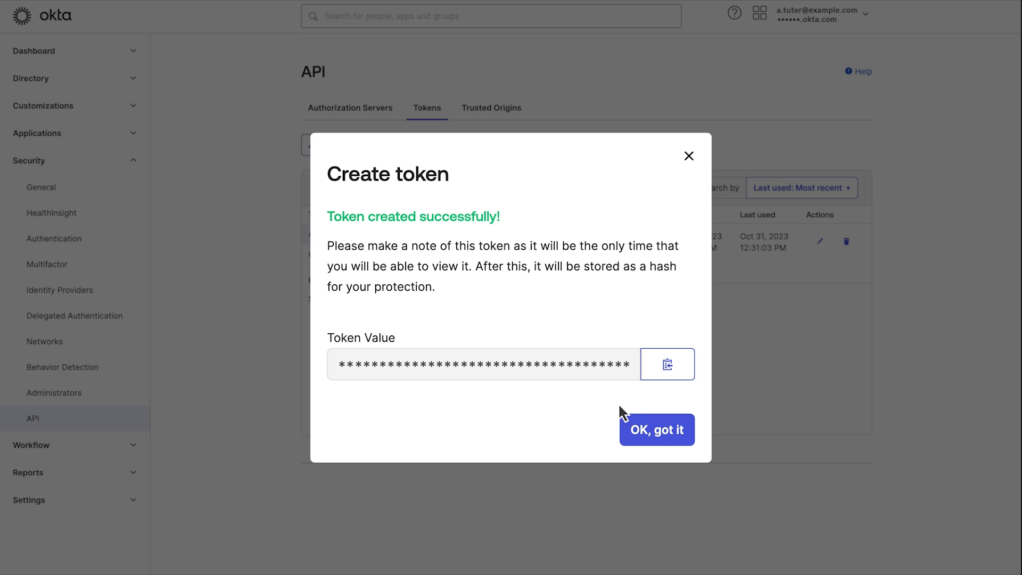
click(657, 426)
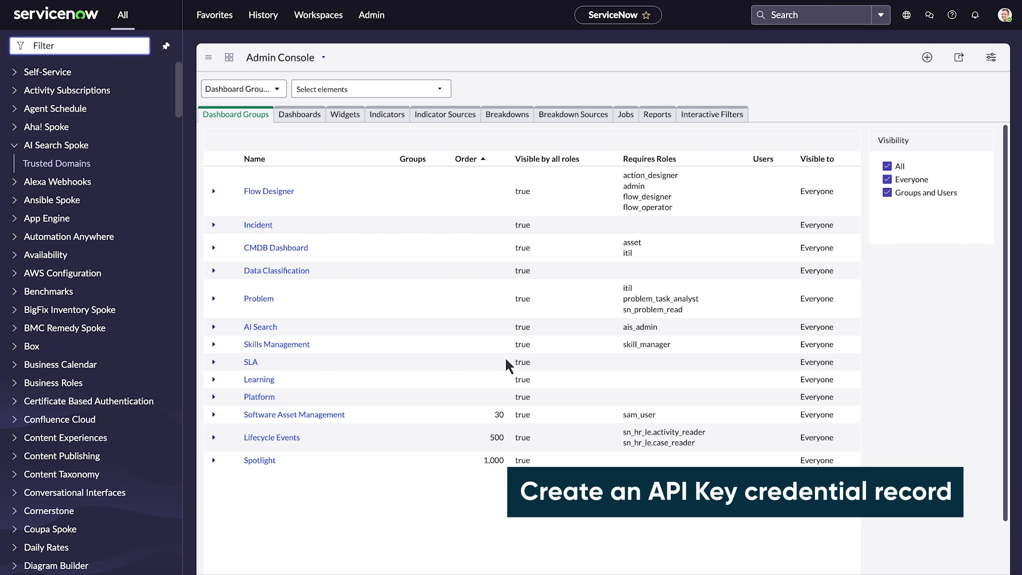
Step: Add API Key credential 'Okta API Key spoke credentials' with the copied Okta token as key
click(83, 47)
text(credentials)
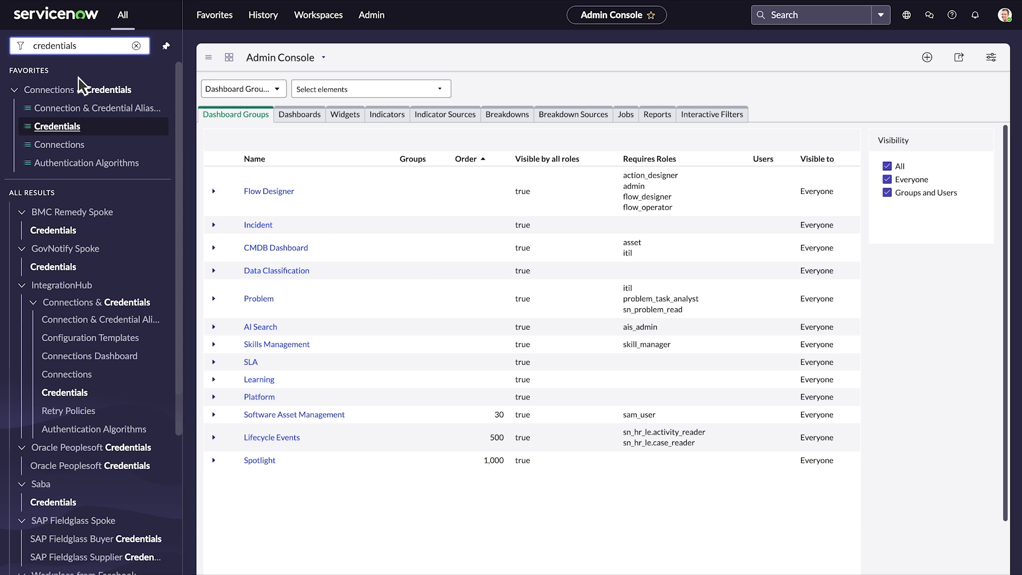
click(79, 123)
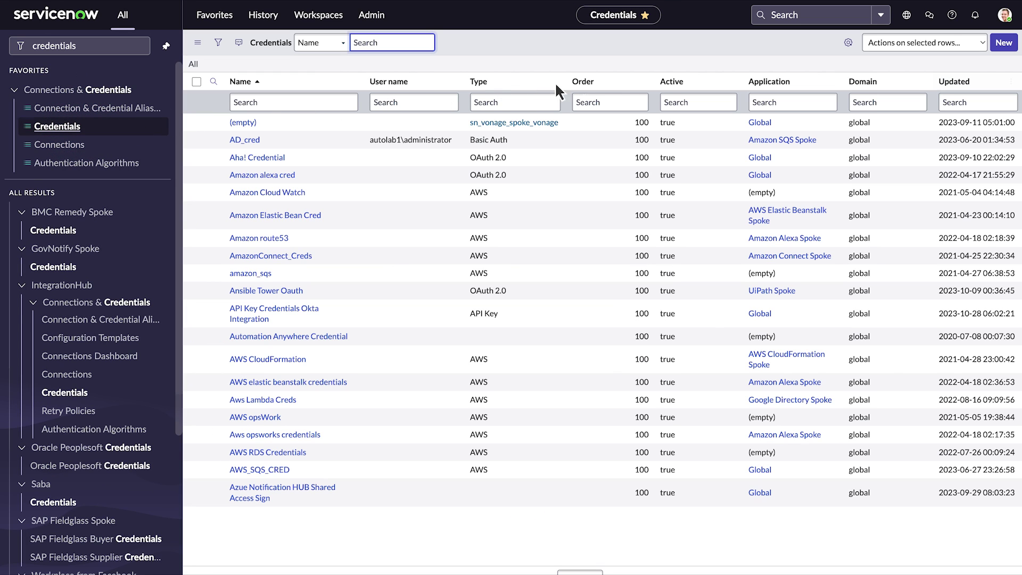
click(1002, 43)
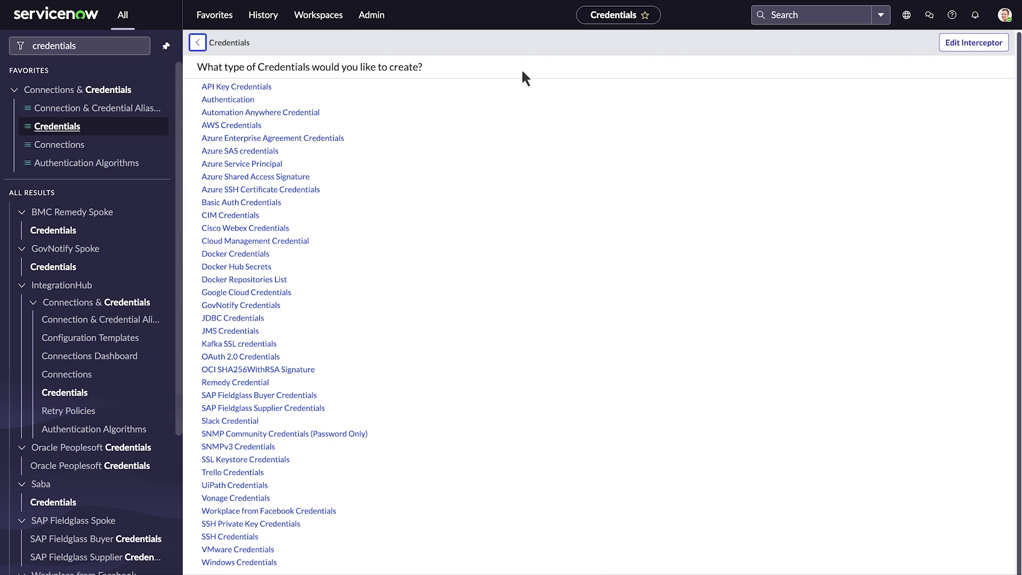
click(237, 88)
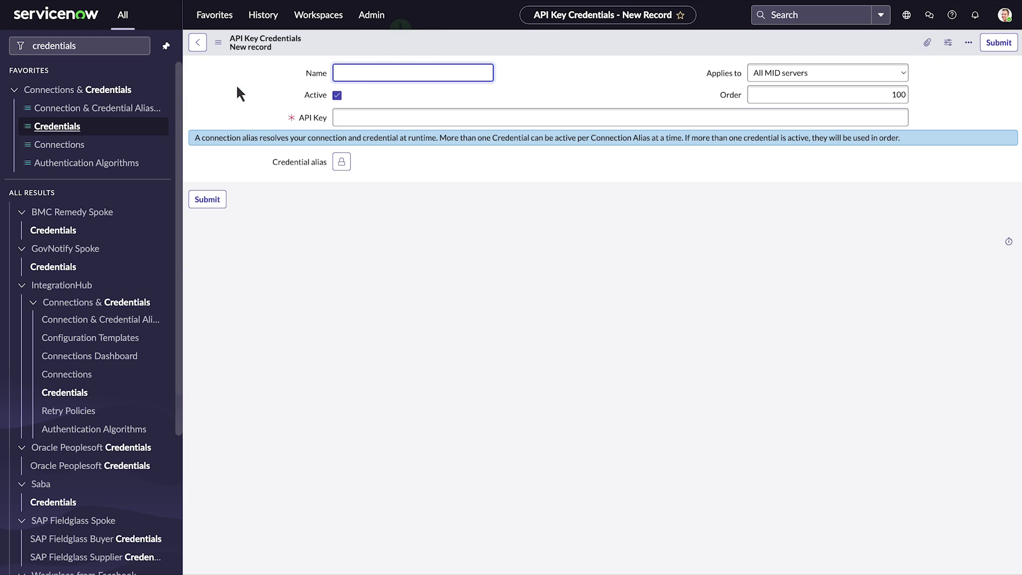
text(Okta API Key spoke credentials)
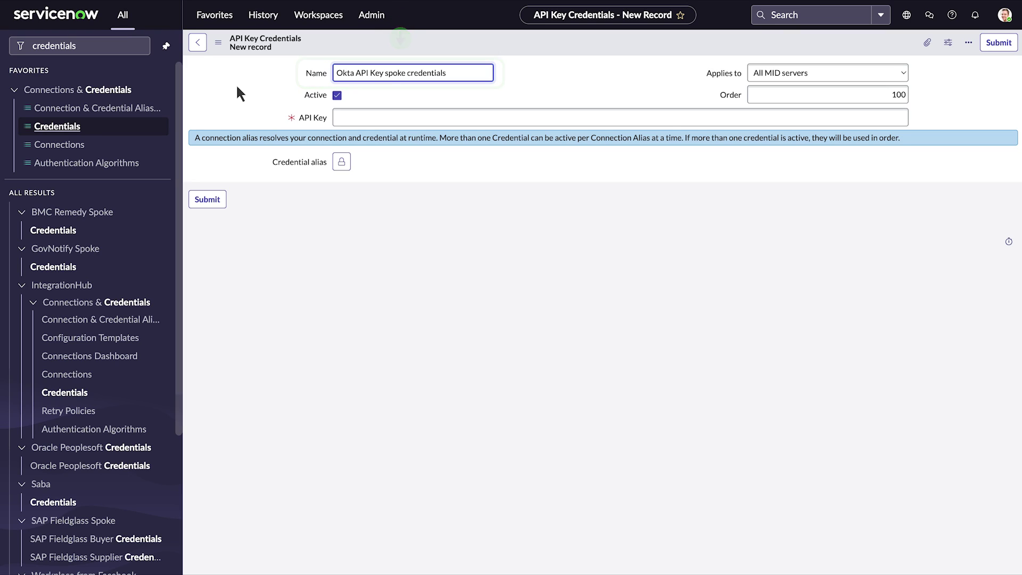
key(Tab)
key(ctrl+v)
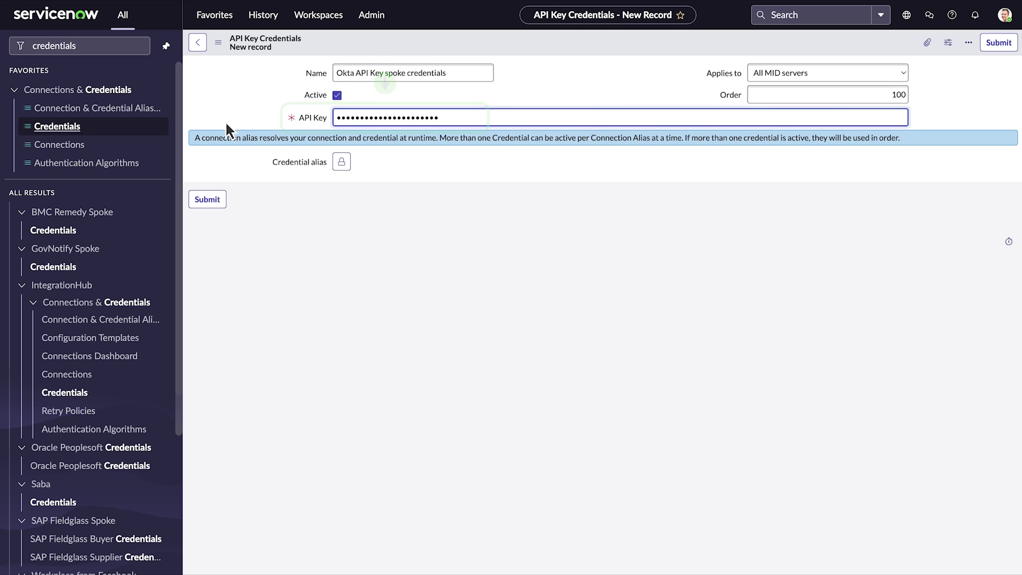
click(207, 199)
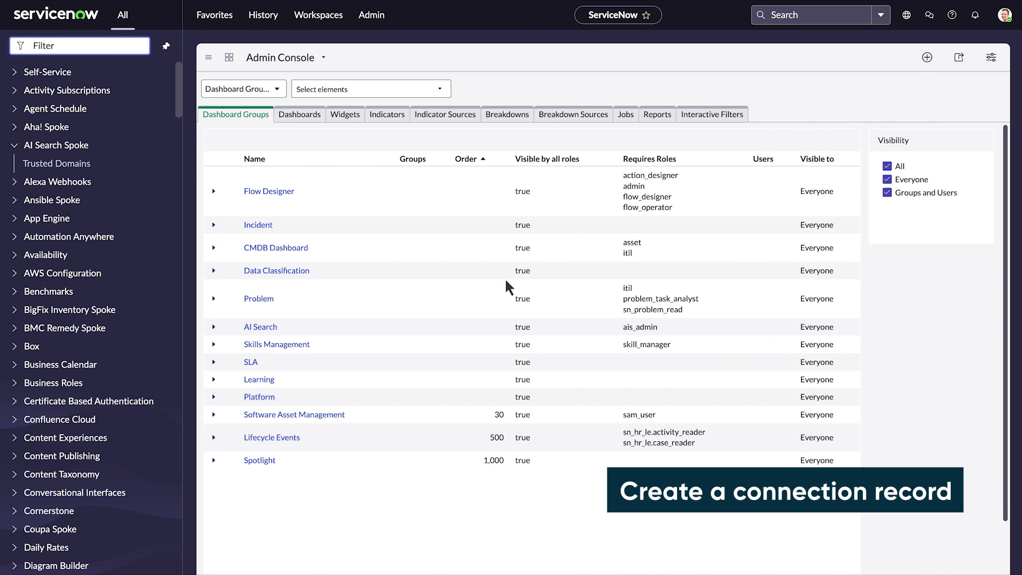
Step: Open the Okta record in Connection & Credential Aliases
click(77, 44)
text(connection)
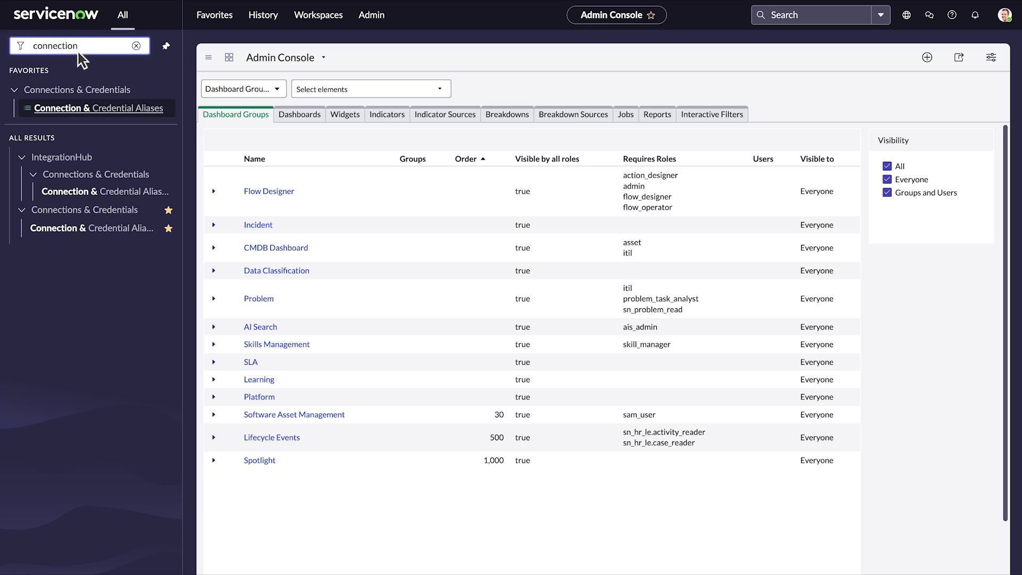
click(81, 109)
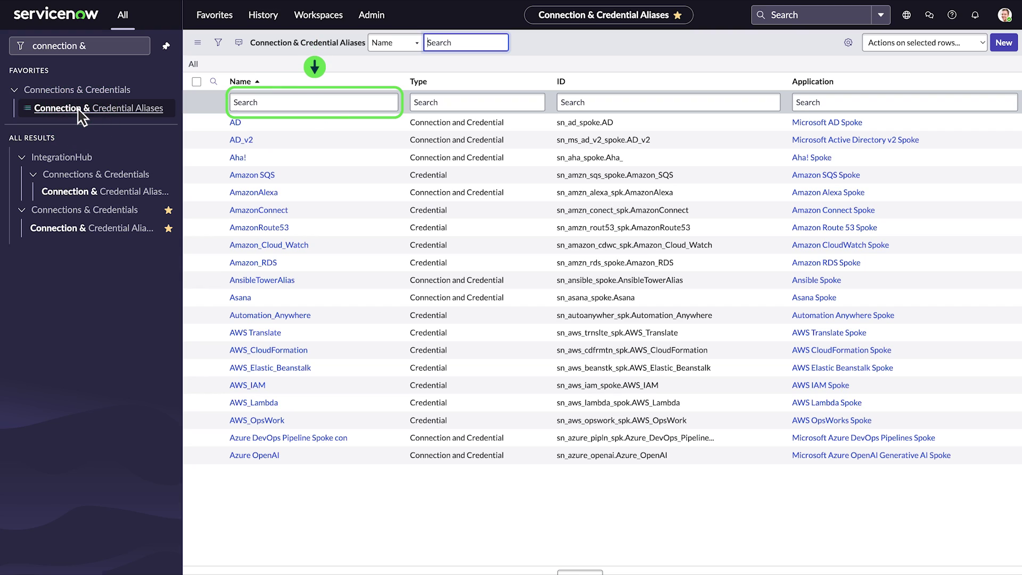
text(Okta)
key(Return)
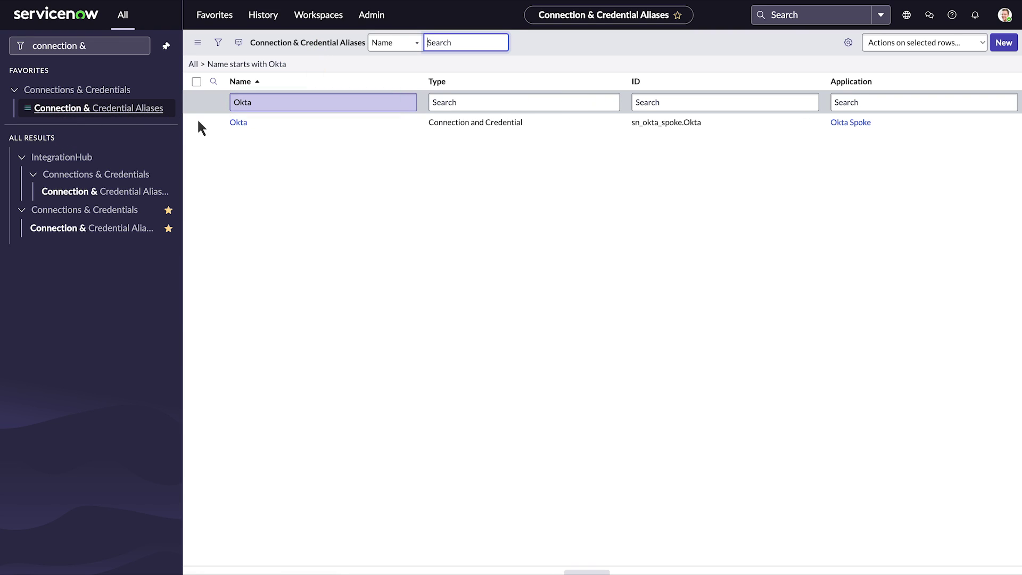
click(237, 122)
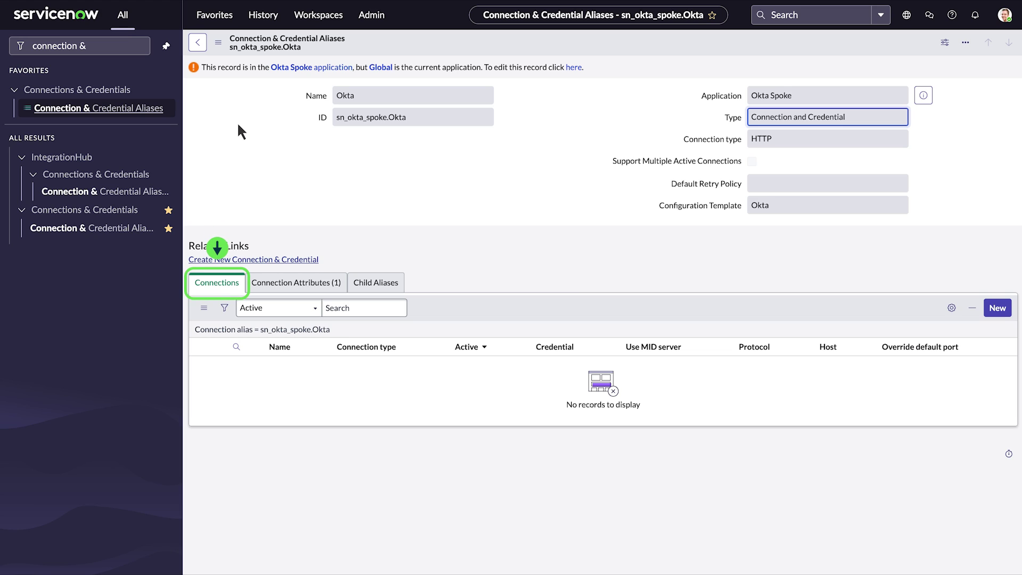
Step: Save connection 'Okta spoke connection and crdential alias' using Okta API Key Credentials and the Okta org URL
click(998, 308)
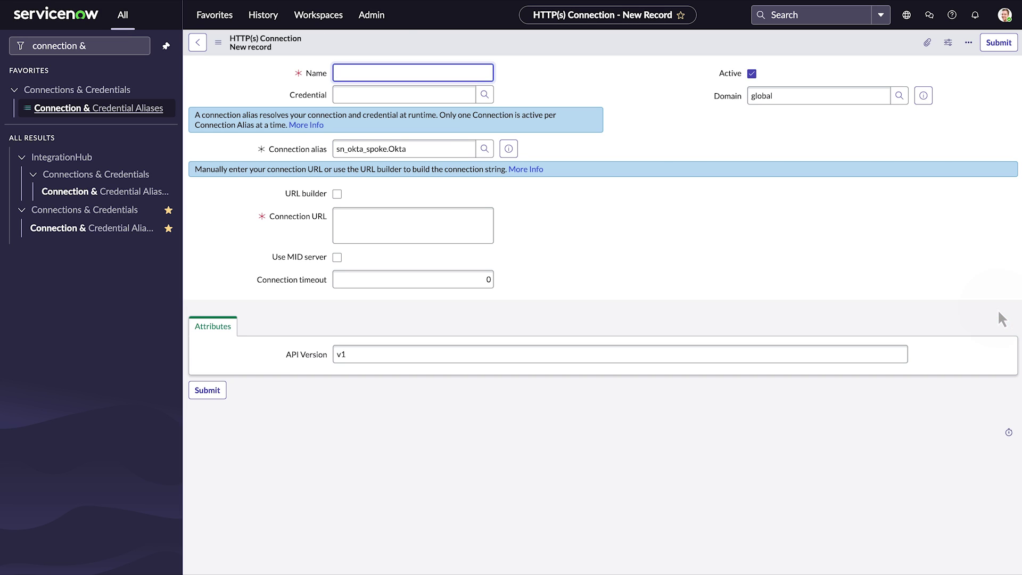
text(Okta spoke connection and crdential alias)
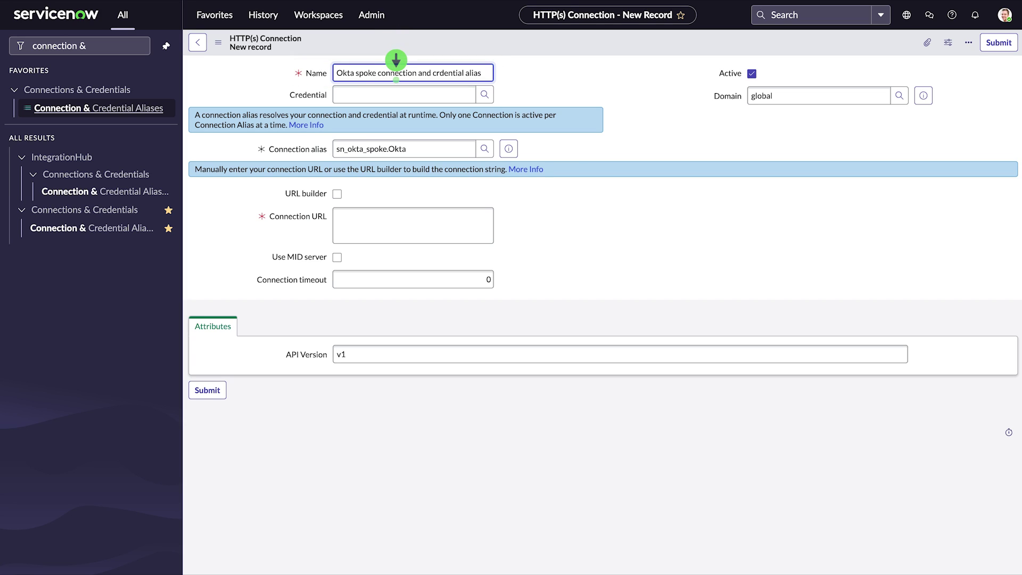
click(403, 94)
text(Okta API Key Credentials)
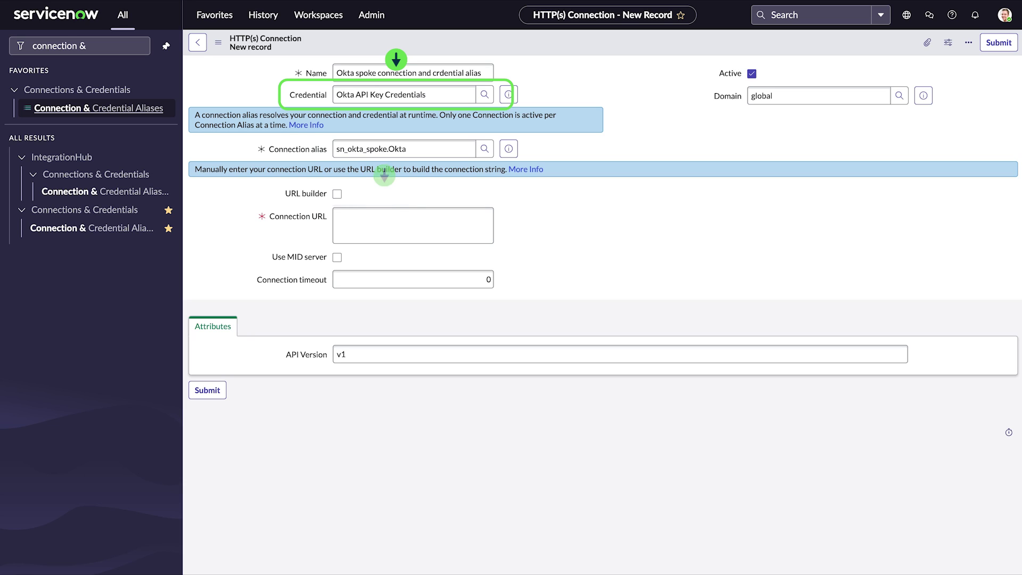
click(413, 224)
text(https://***********-oktapreview.com)
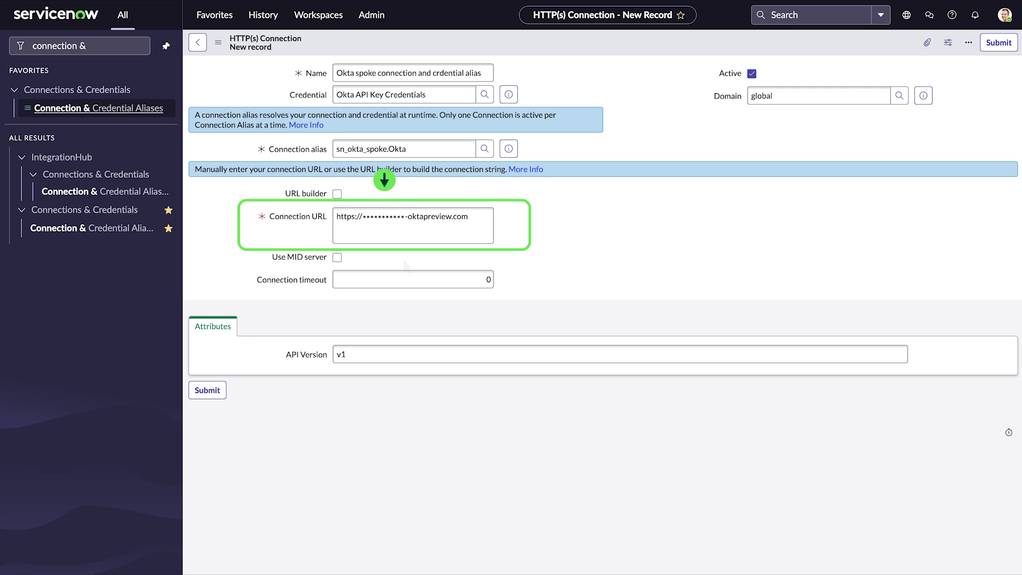
click(206, 391)
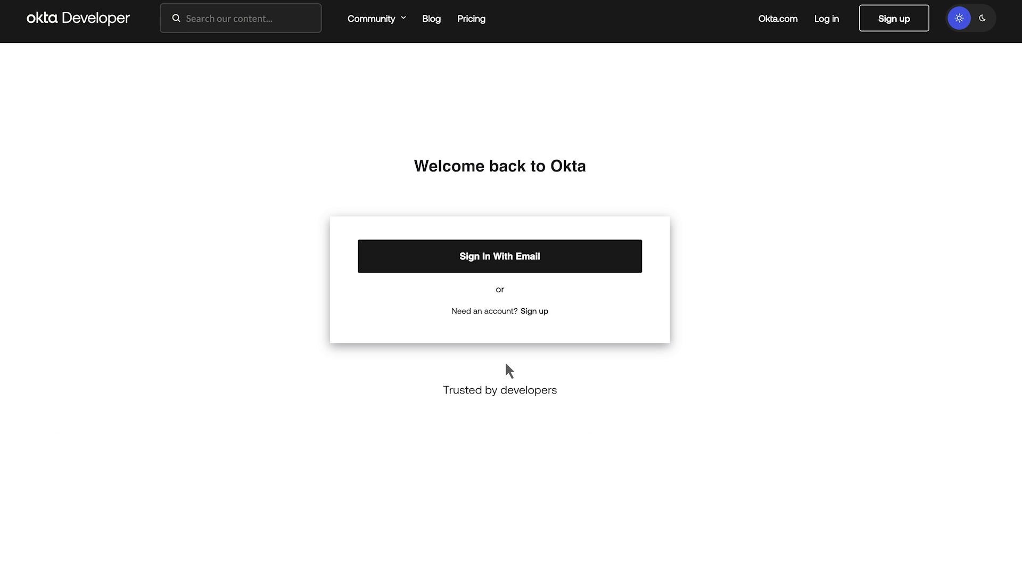
Step: Sign back into Okta with email and open Applications
click(503, 256)
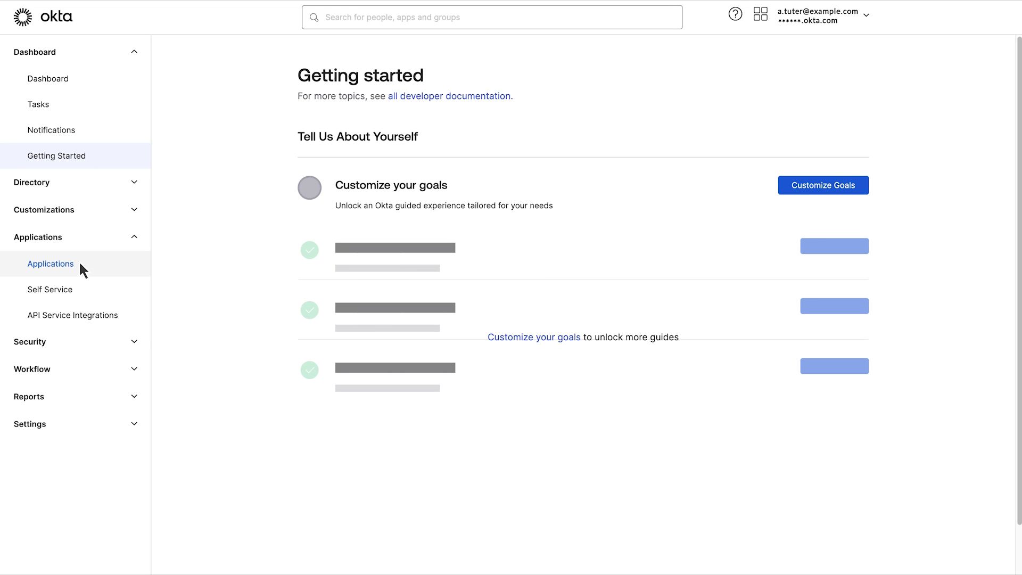
click(80, 264)
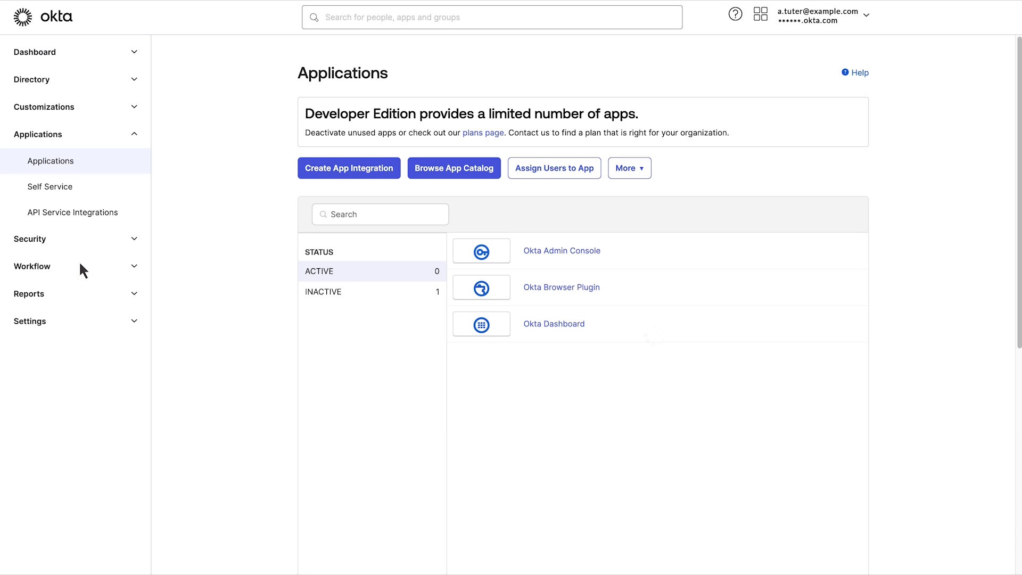
Step: Start a new OIDC - OpenID Connect Web Application integration
click(353, 171)
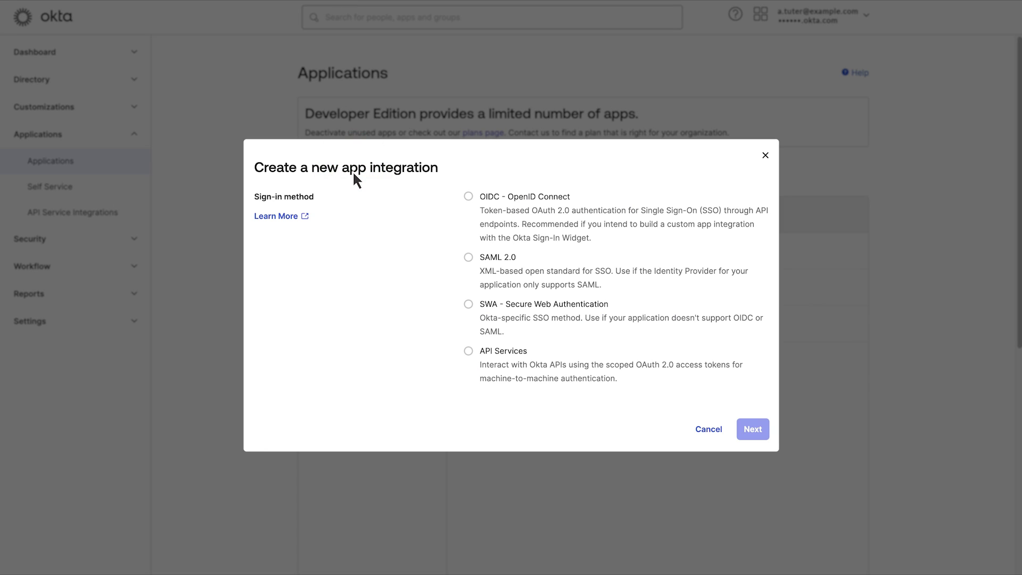
click(468, 196)
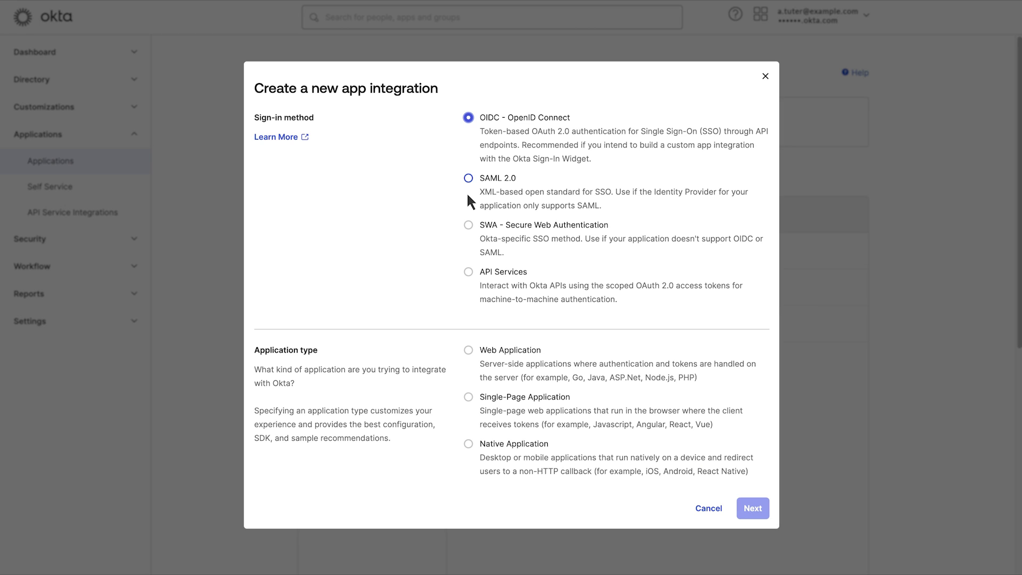
click(468, 349)
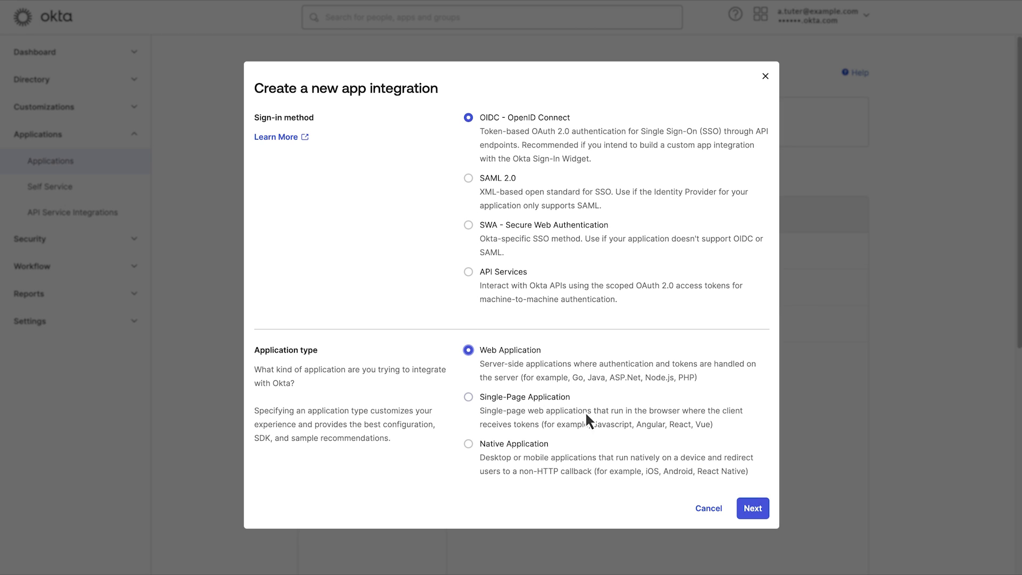
click(752, 508)
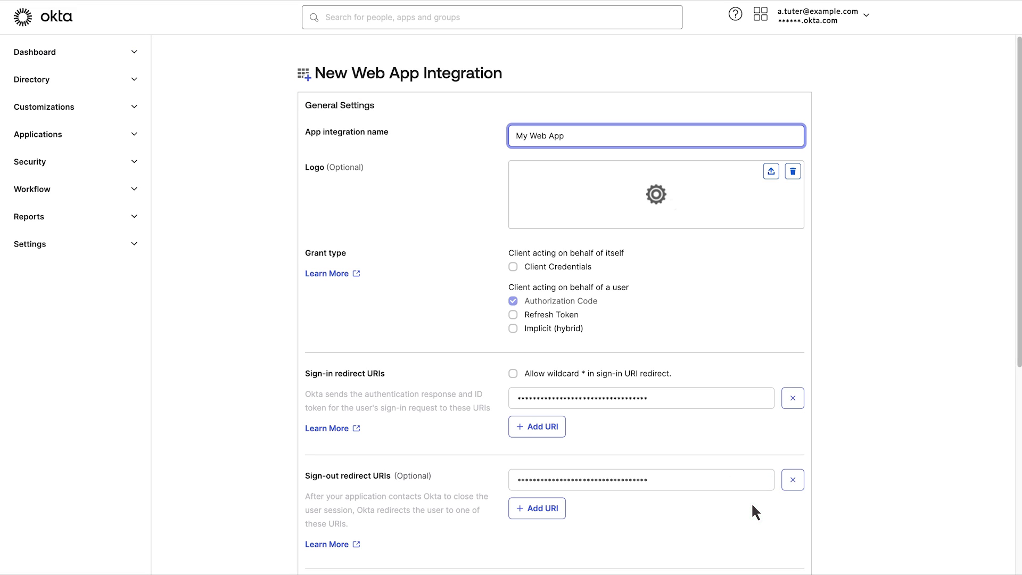
Step: Name it 'OAuth application for Okta spoke', enable Refresh Token and Implicit, allow everyone, save
key(ctrl+a)
text(OAuth application for Okta smoke)
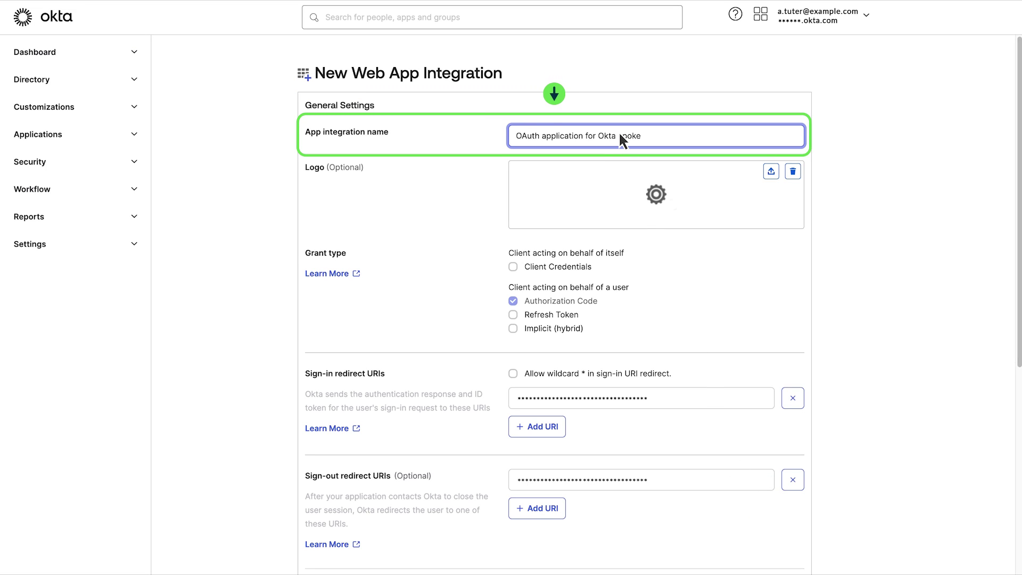
click(512, 315)
click(513, 329)
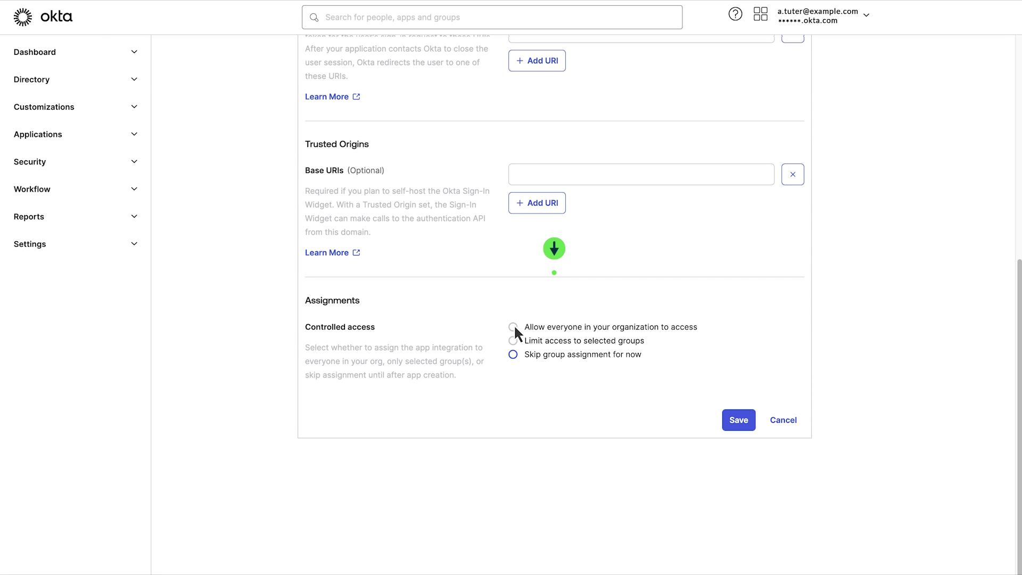
click(512, 326)
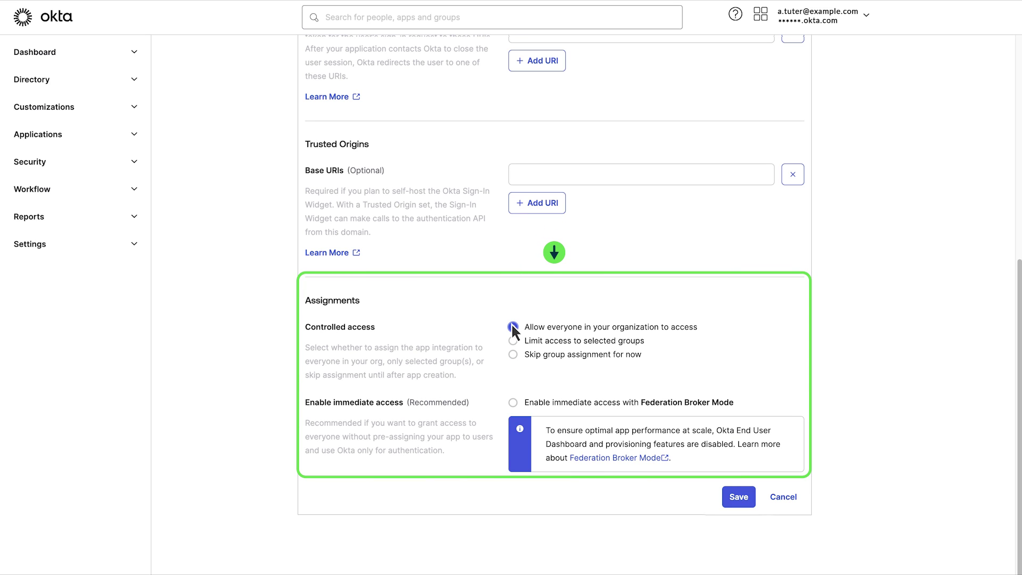
click(739, 497)
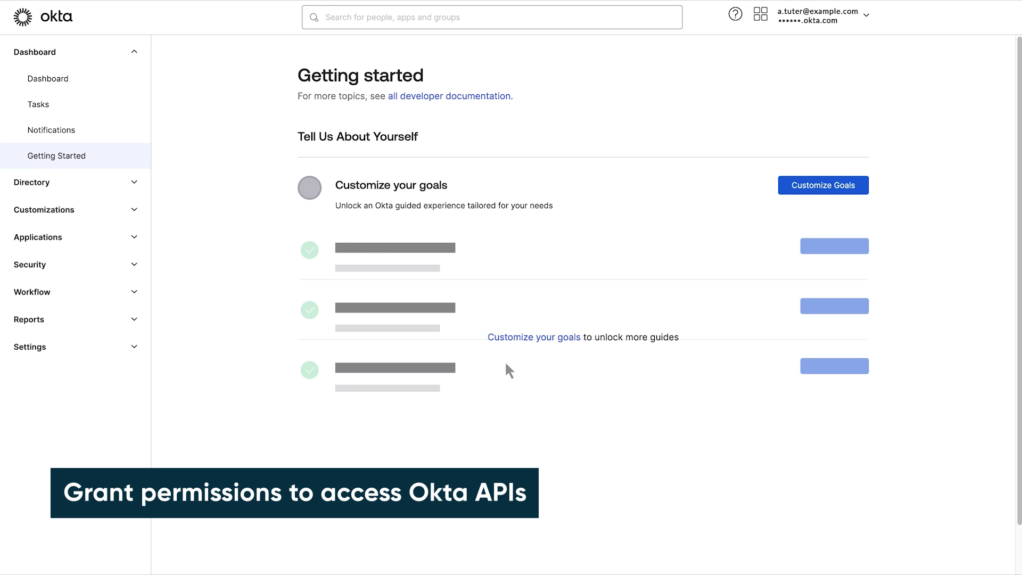
Step: Open 'OAuth application for Okta spoke' from Applications and view its Okta API Scopes tab
click(43, 238)
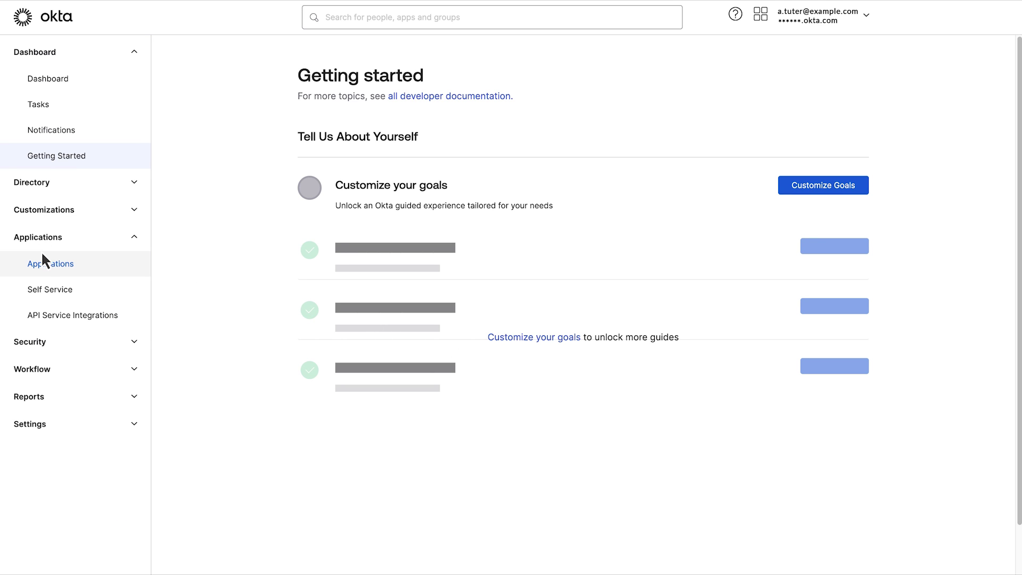
click(43, 258)
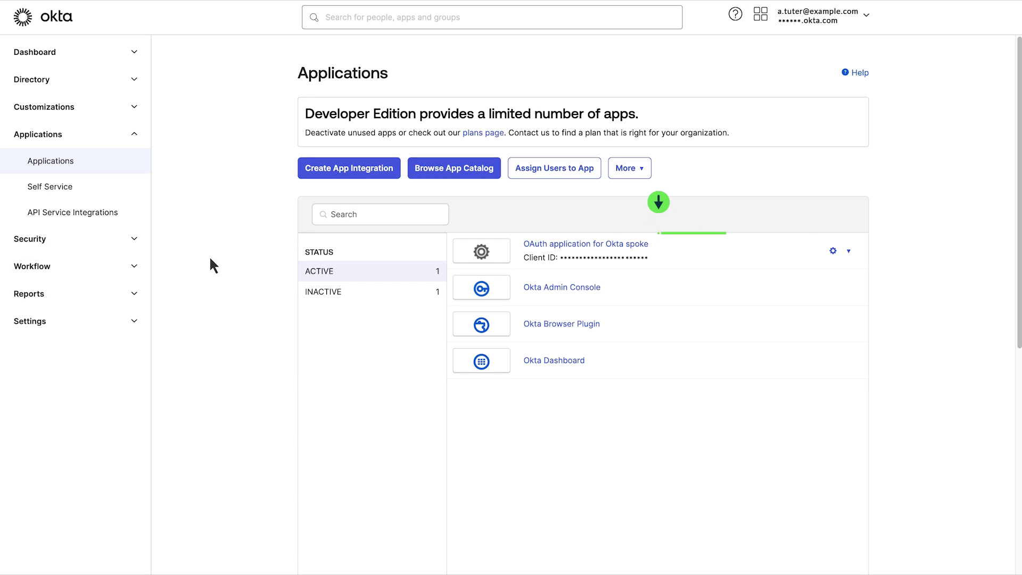
click(579, 244)
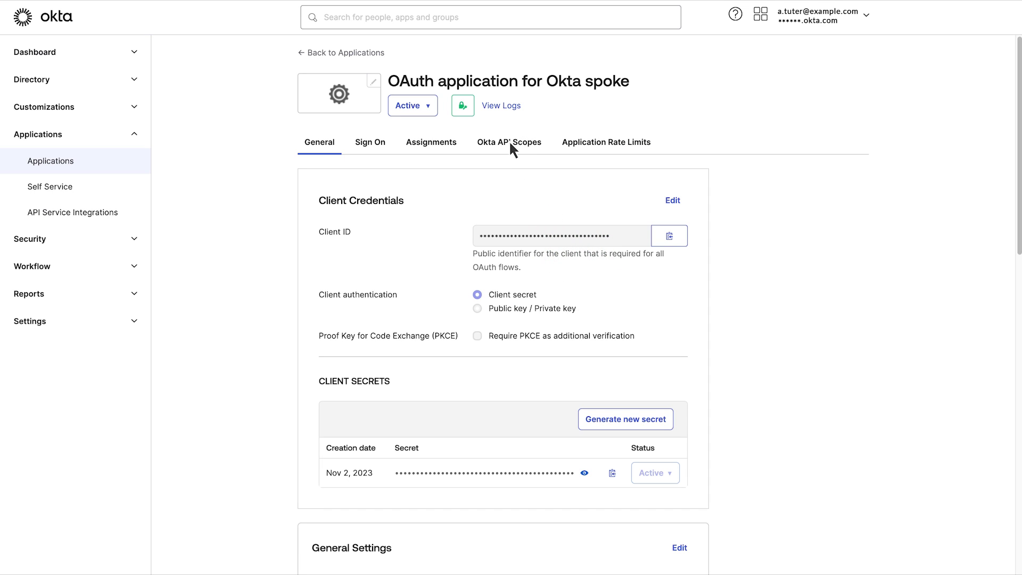
click(509, 142)
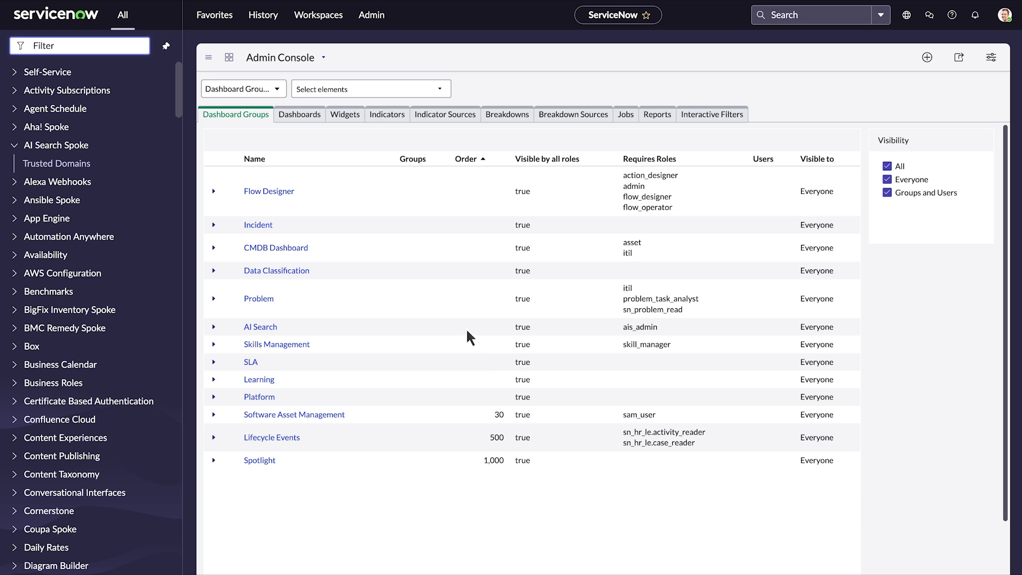
Step: Open Flow Designer's outbound spoke connections
click(80, 46)
text(Flow Designer)
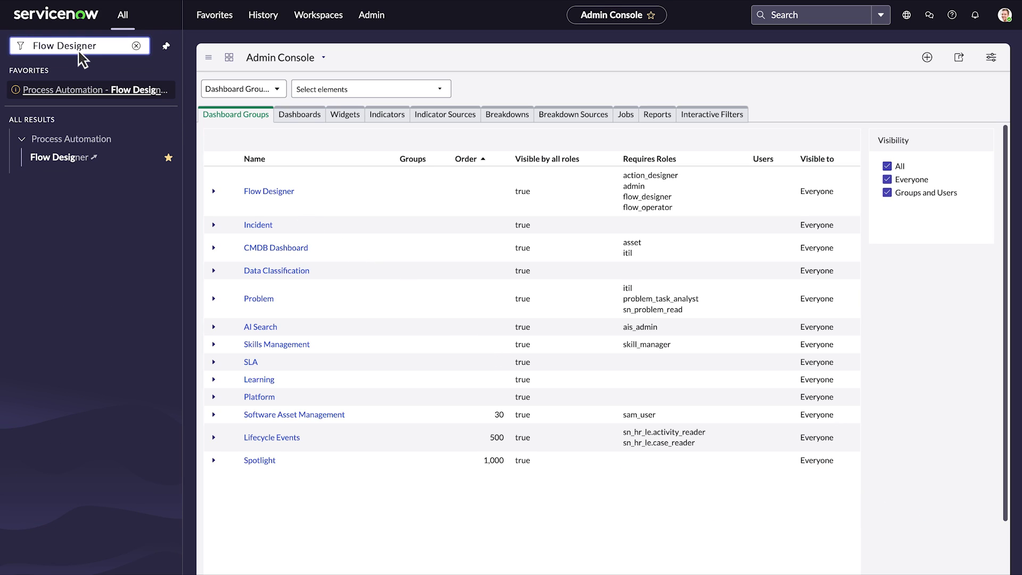
click(79, 92)
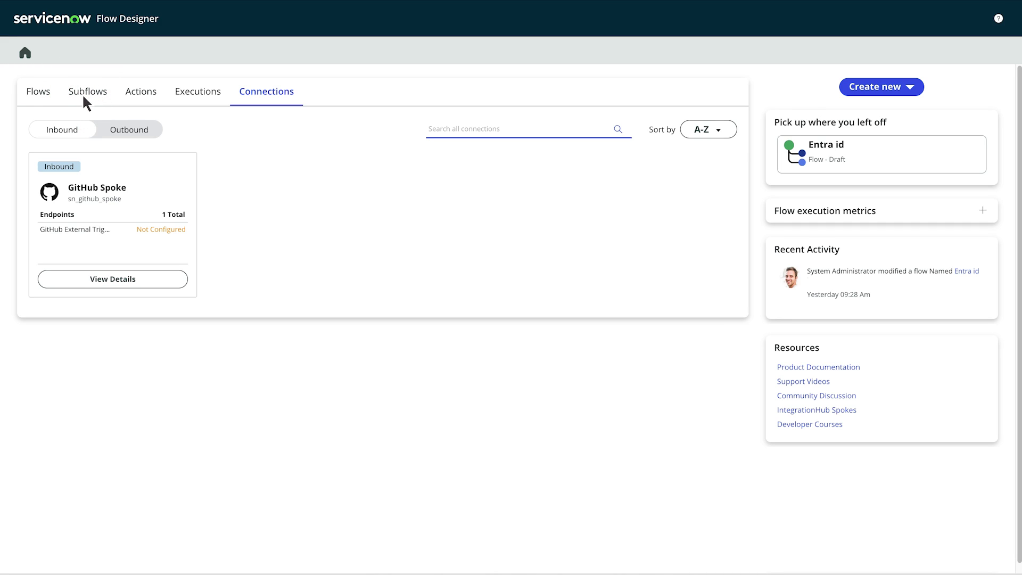
click(126, 132)
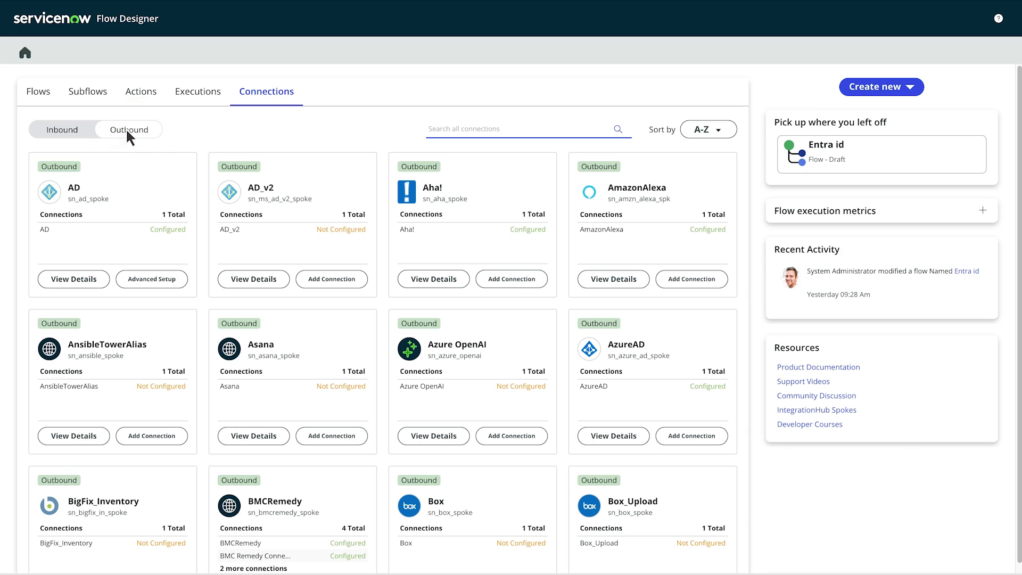
Step: Find the Okta connection, open its configuration and submit the OAuth details to request a token
click(424, 135)
text(Okta)
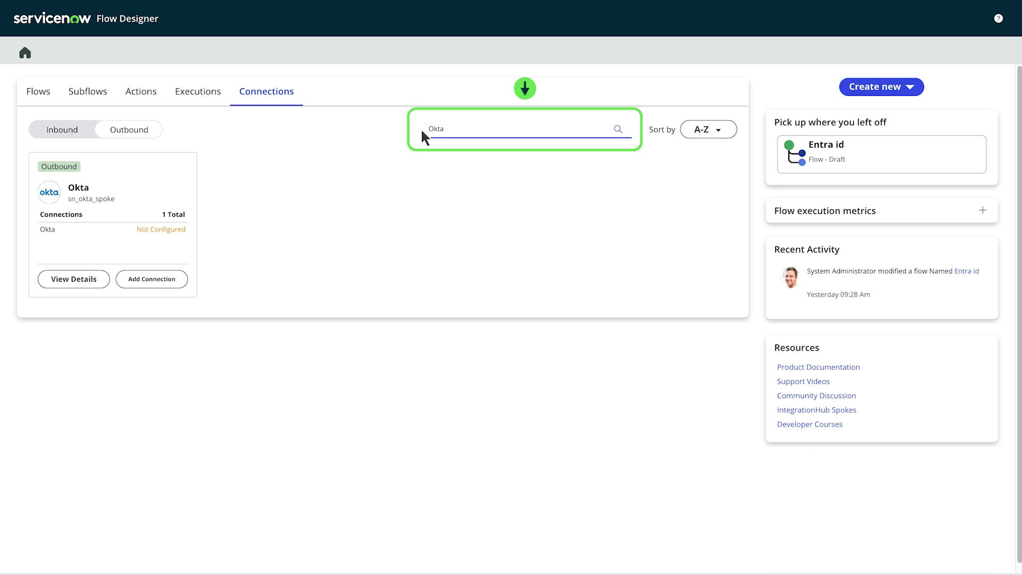
click(74, 283)
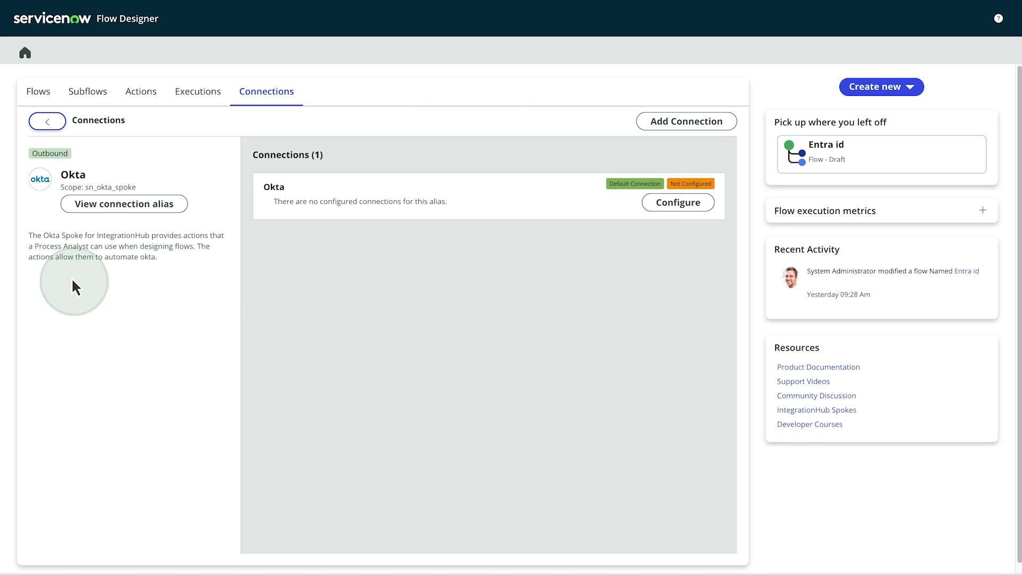
click(678, 204)
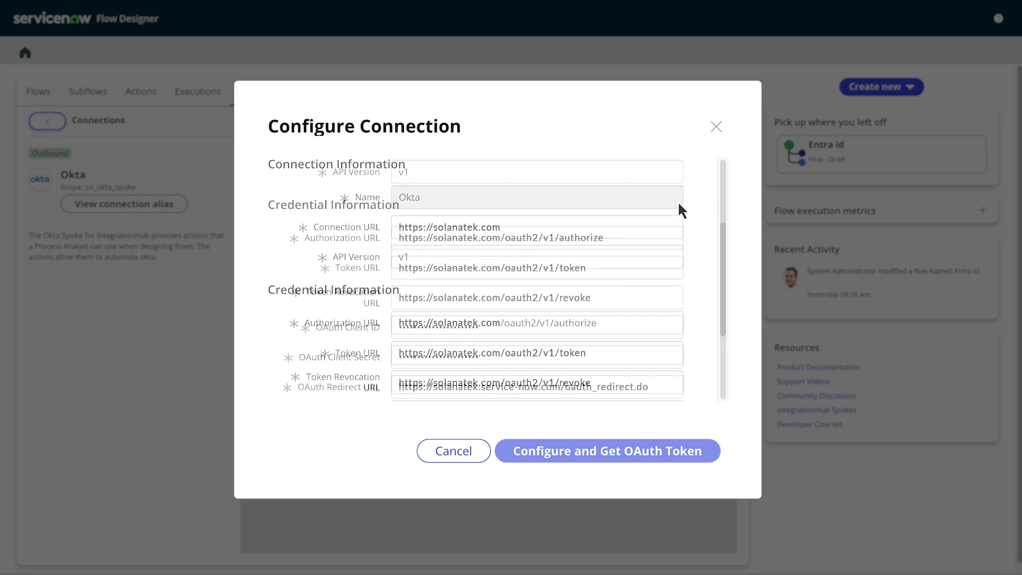
click(594, 455)
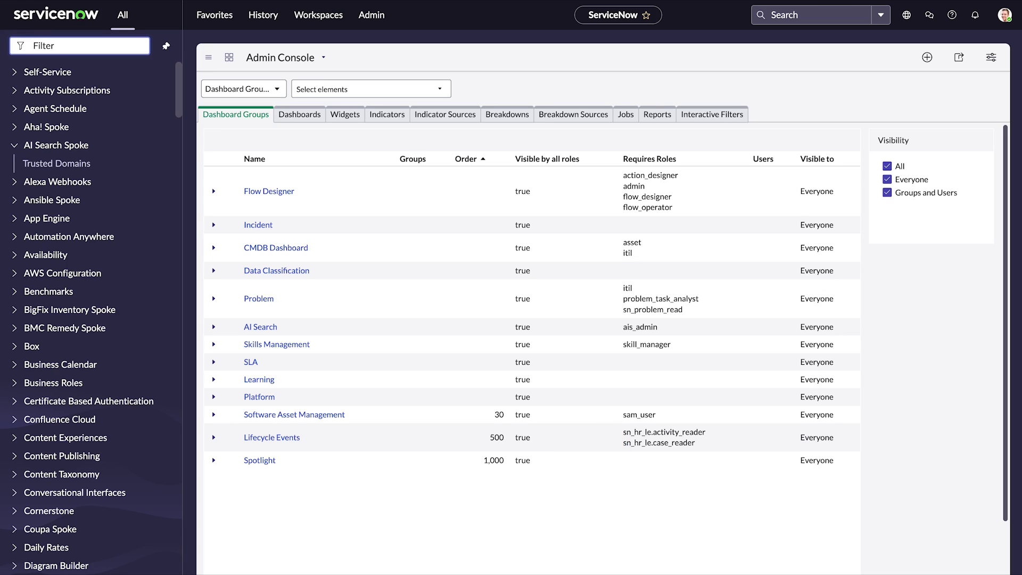